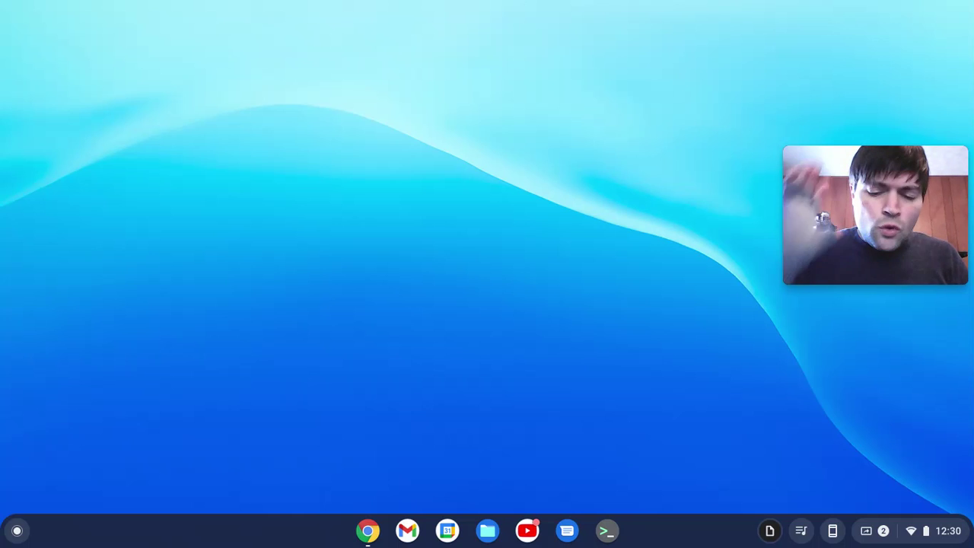
Launch Google Docs from the launcher and start a Blank document
click(21, 533)
scroll(312, 426, down, 5)
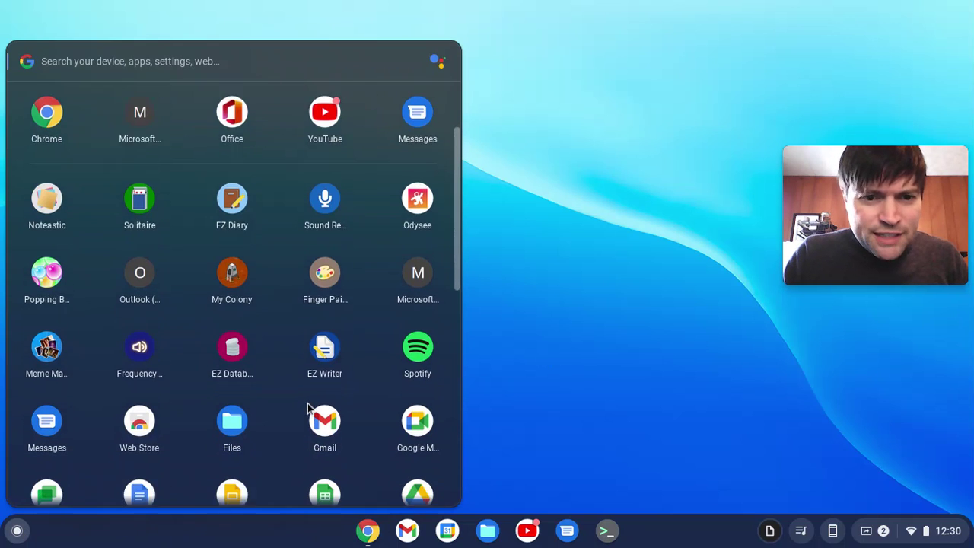
click(144, 453)
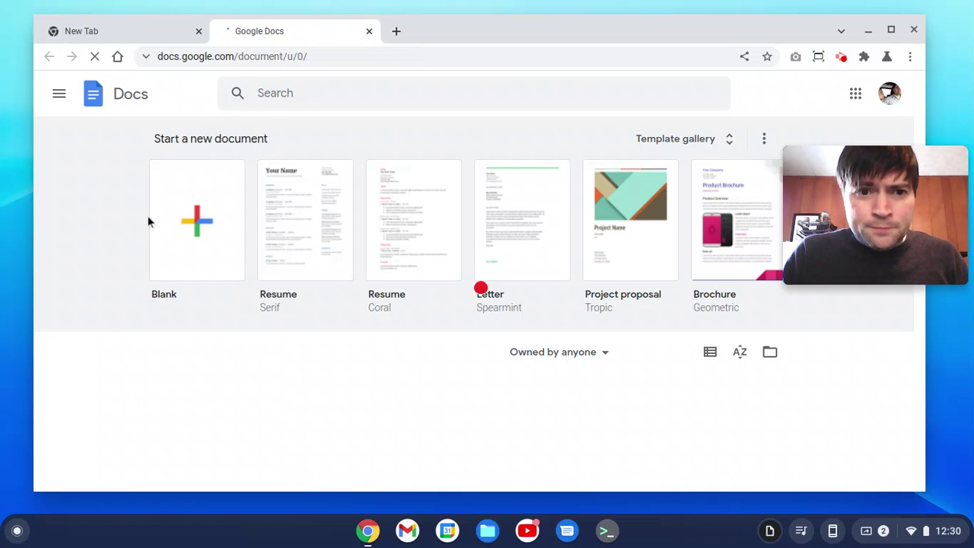
click(183, 210)
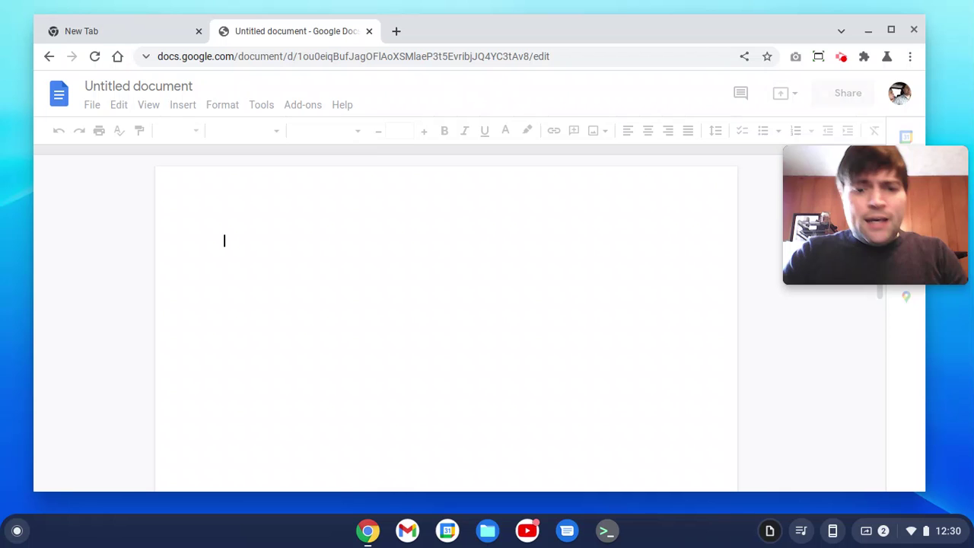
Type the filler line 'Lsdkh lksd hlks dlksj fld dlkj lskdj lskdjf lsd' on the first line
text(Lsdkh lksd hlks dlksj fld)
click(292, 263)
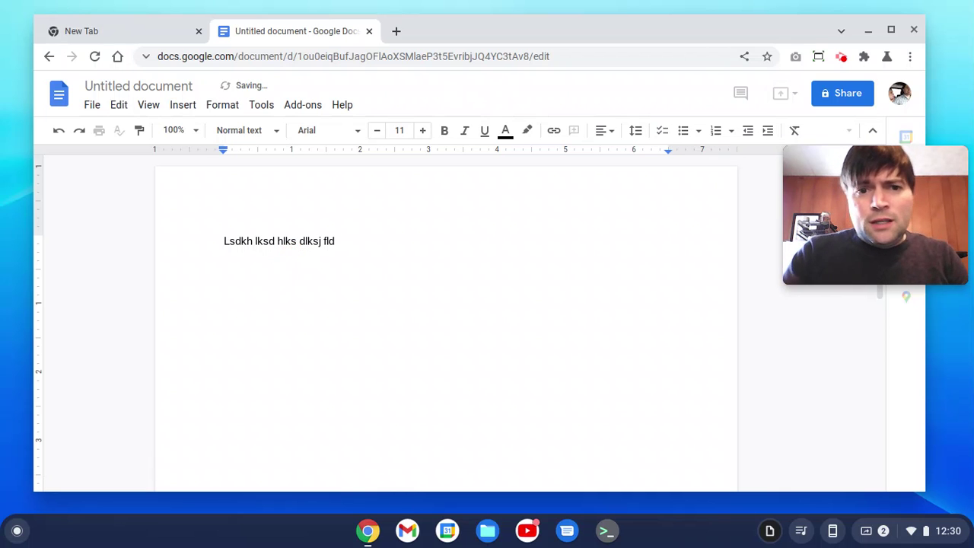
text(dlkj lskdj lskdjf lsd)
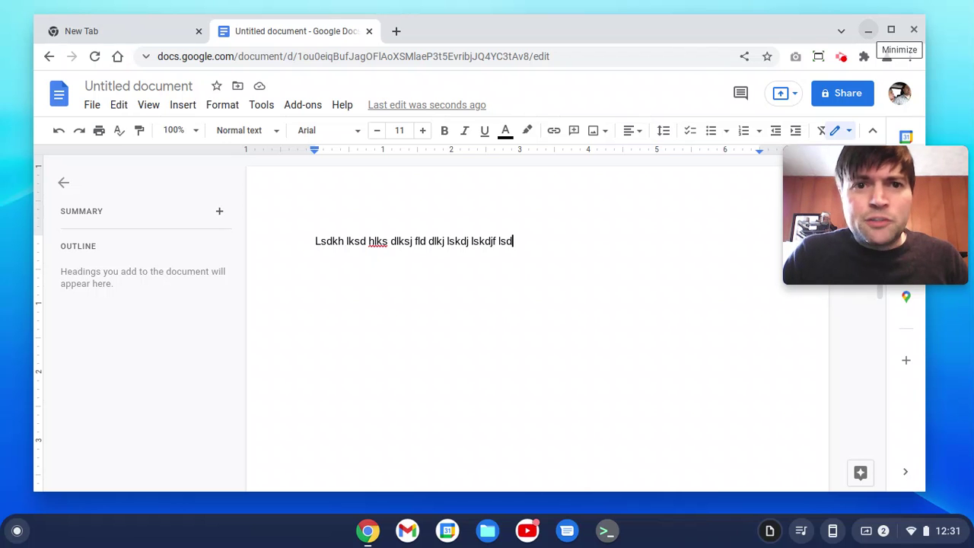
Go to office.com in the Chrome tab, then minimize the browser window
click(481, 65)
text(office.com)
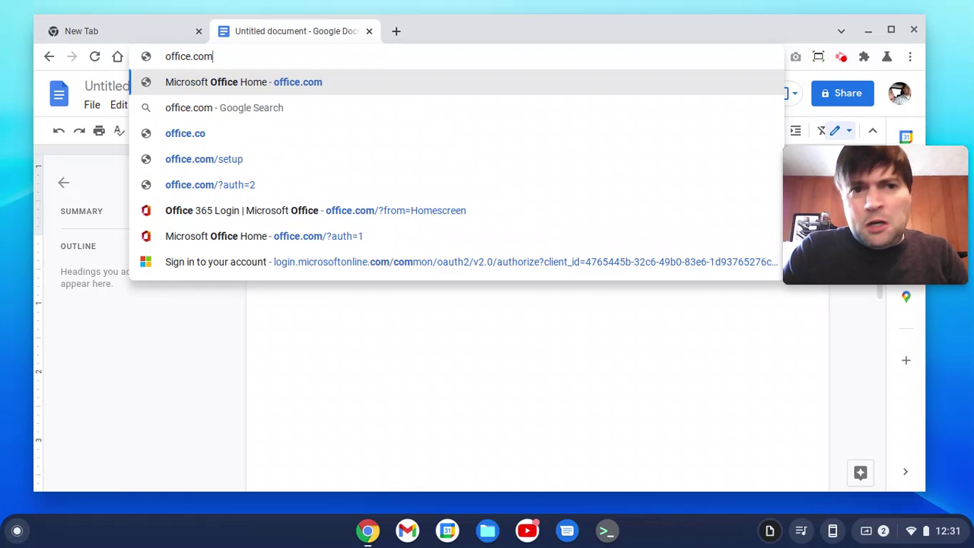
key(Return)
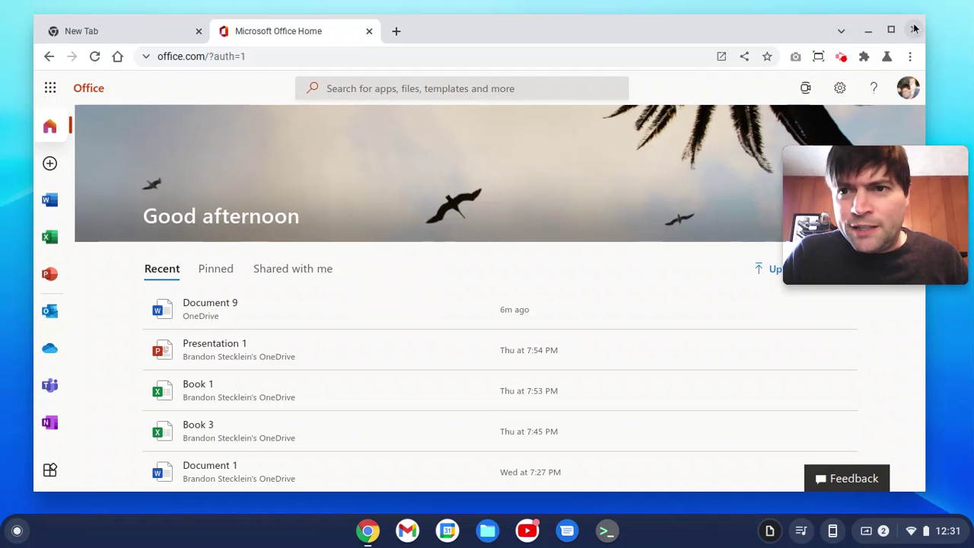
click(377, 533)
Launch the installed Office app from the ChromeOS launcher
click(18, 533)
scroll(96, 341, down, 5)
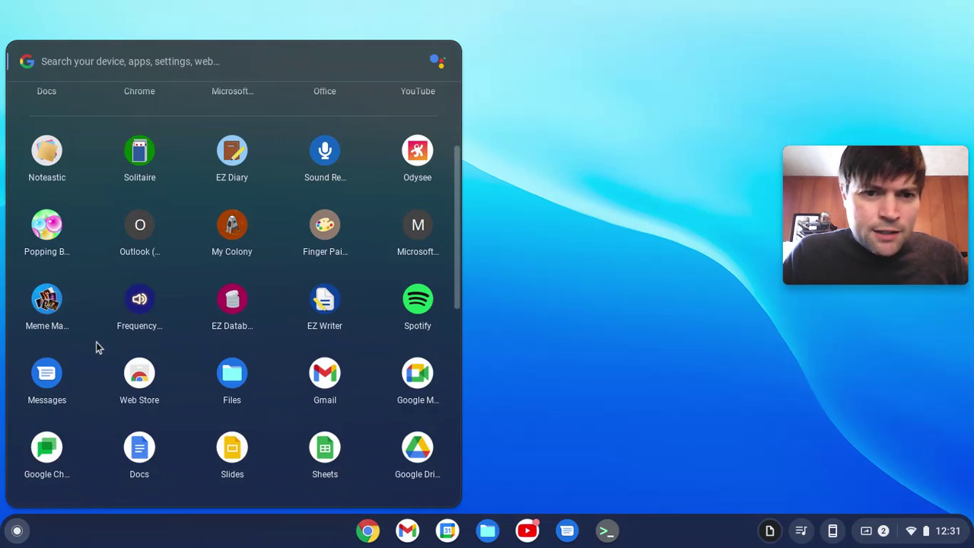
scroll(279, 242, up, 2)
click(332, 131)
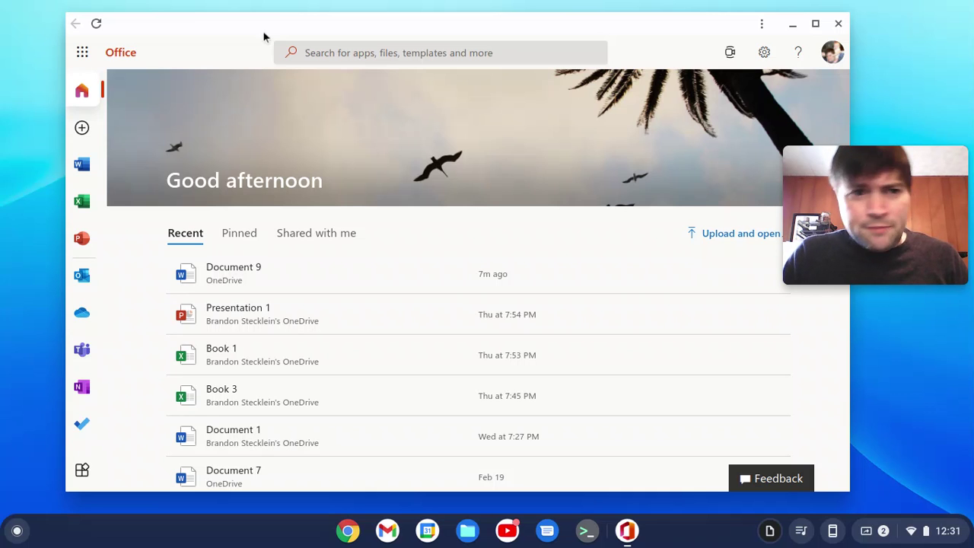
Create a new Word document, Document 10, and type a line of filler text
click(93, 130)
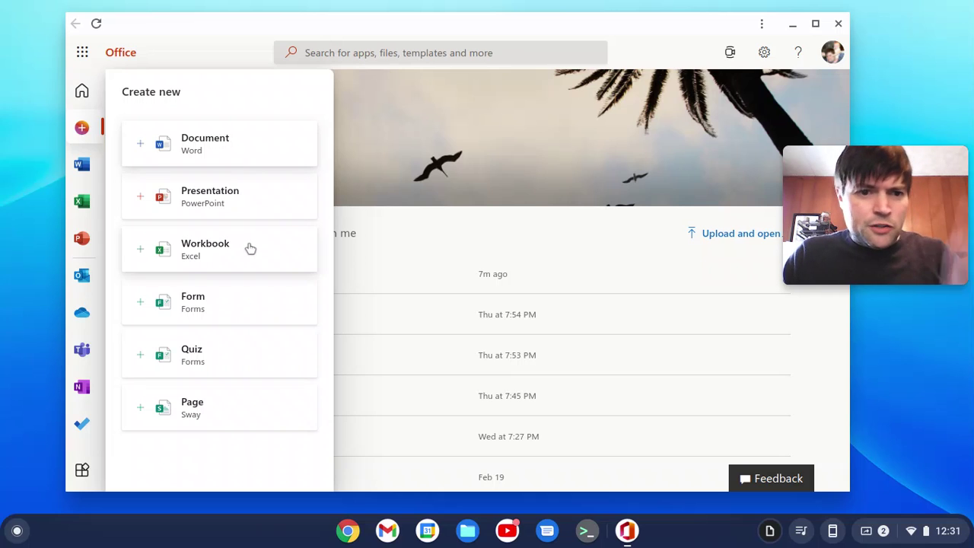
click(232, 148)
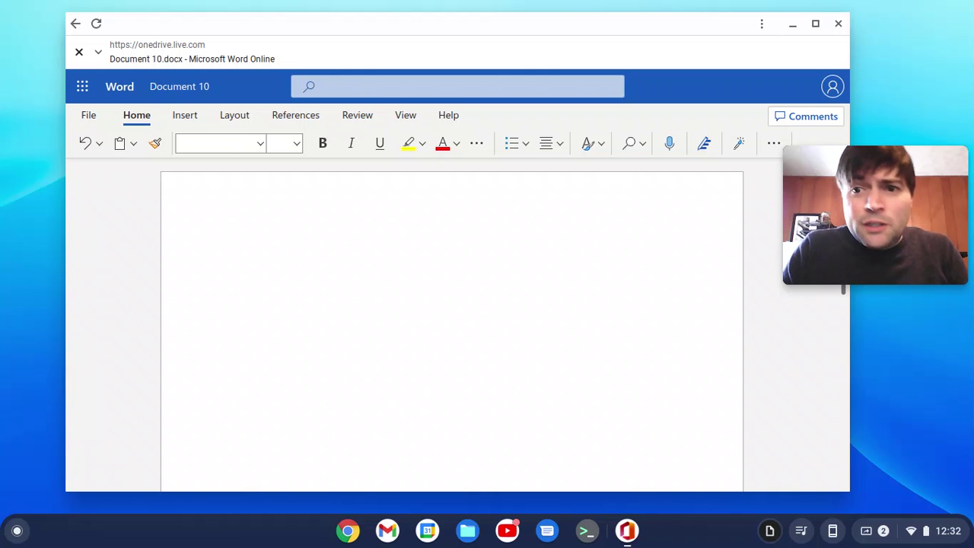
text(jlsfka lksfj l flksdfj lsdkfj lksdjf lsjdkf k)
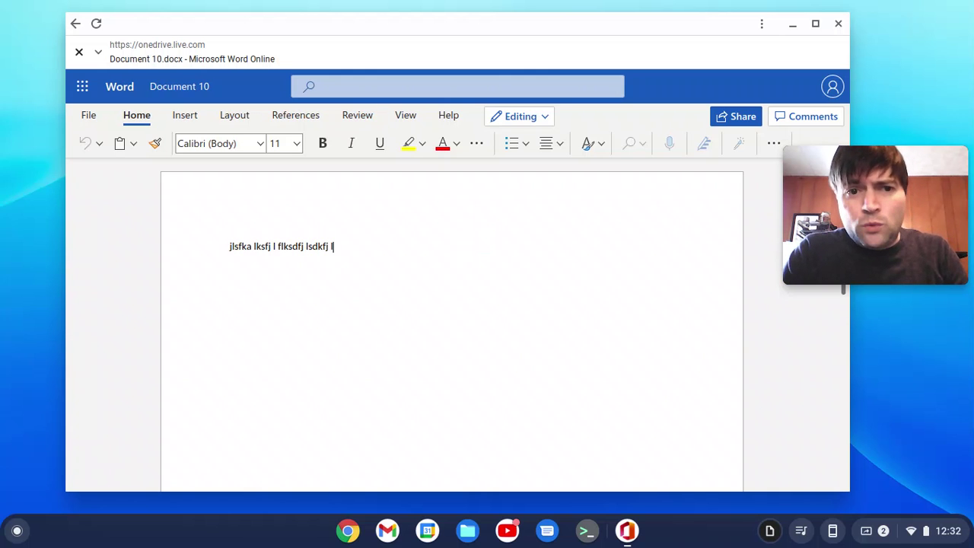
Glance at Document 10's save and download options, then close the Word Online window
click(91, 116)
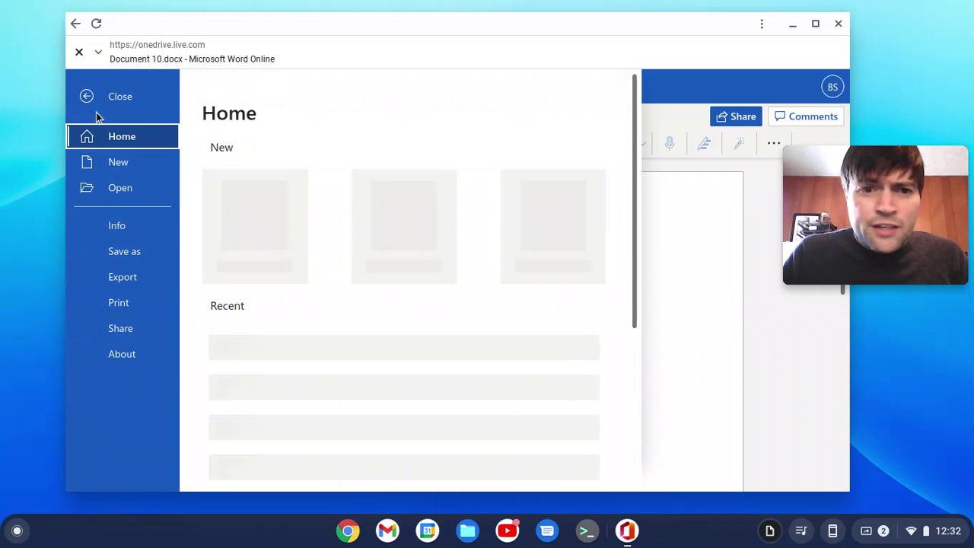
click(145, 255)
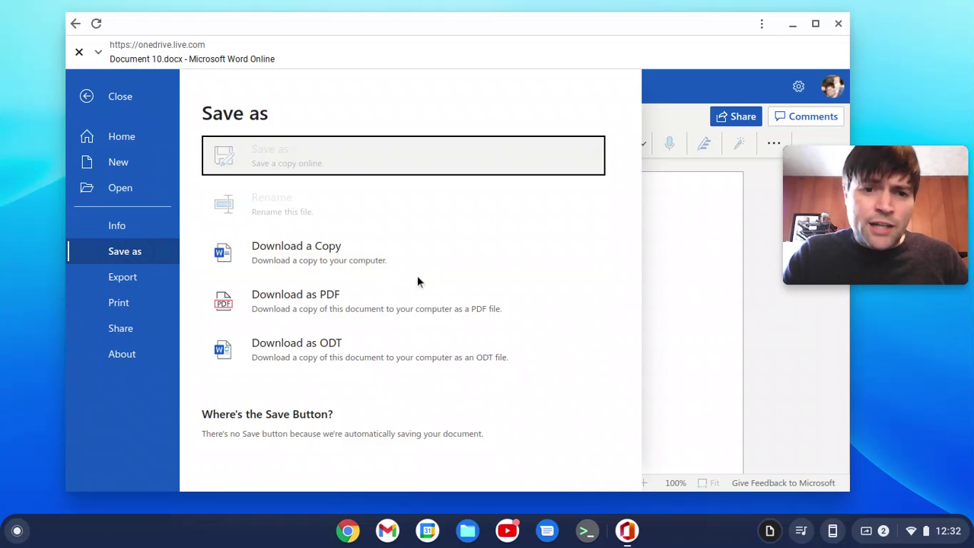
key(Escape)
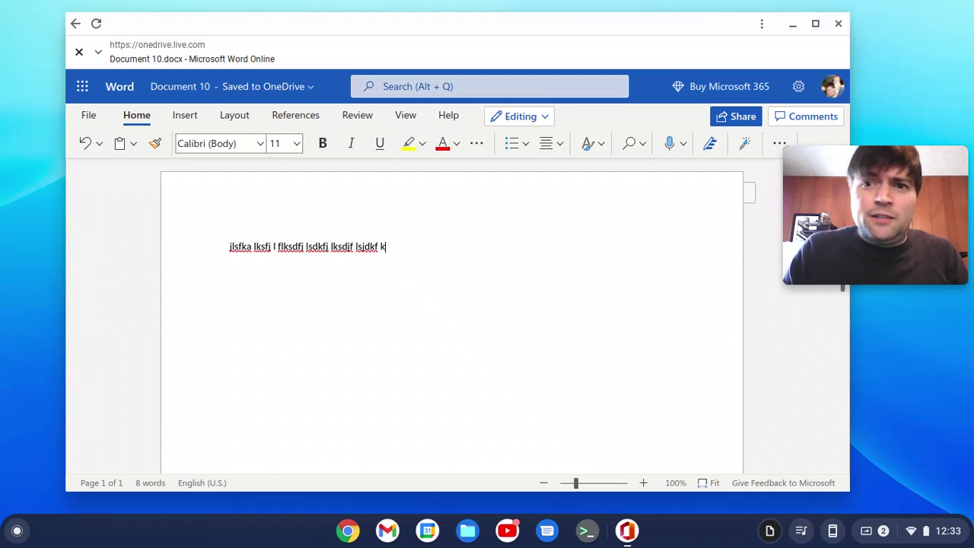
click(837, 23)
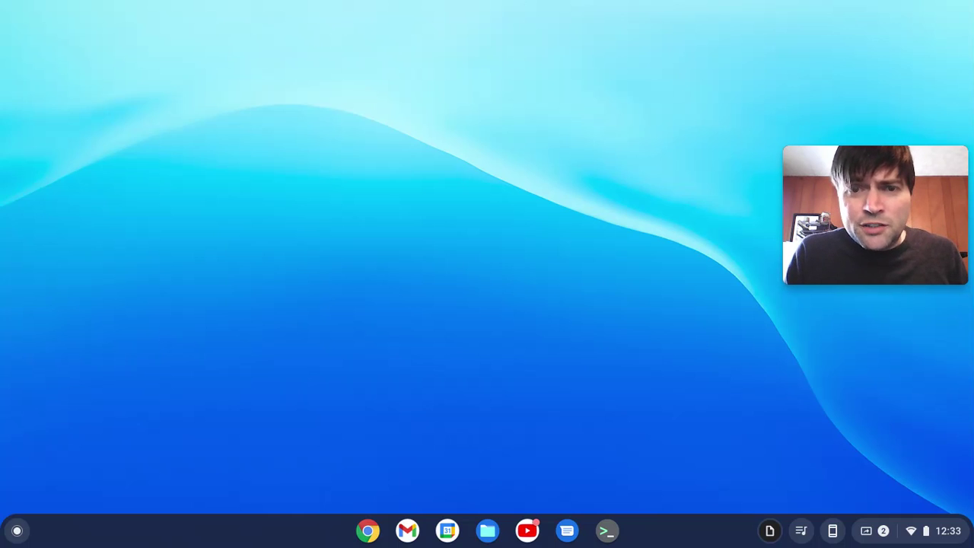
Scroll the launcher's app grid to the bottom row with the Linux apps folder
click(27, 530)
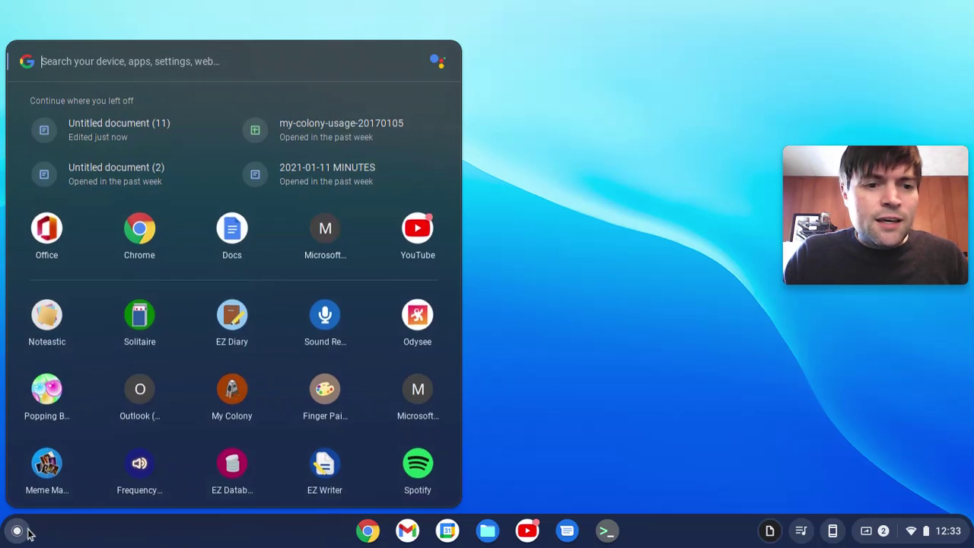
scroll(118, 289, down, 10)
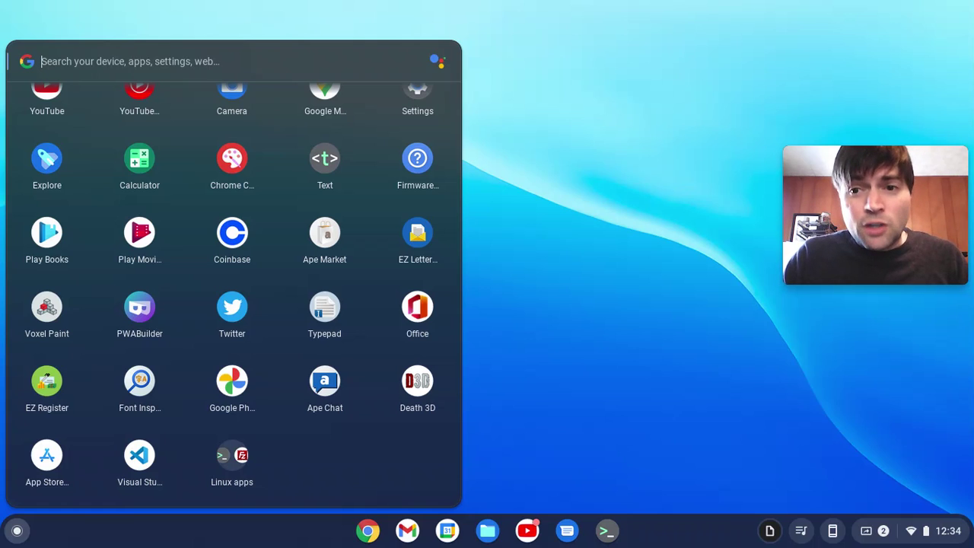
Run 'sudo apt install libreoffice' in the Linux Terminal
click(607, 530)
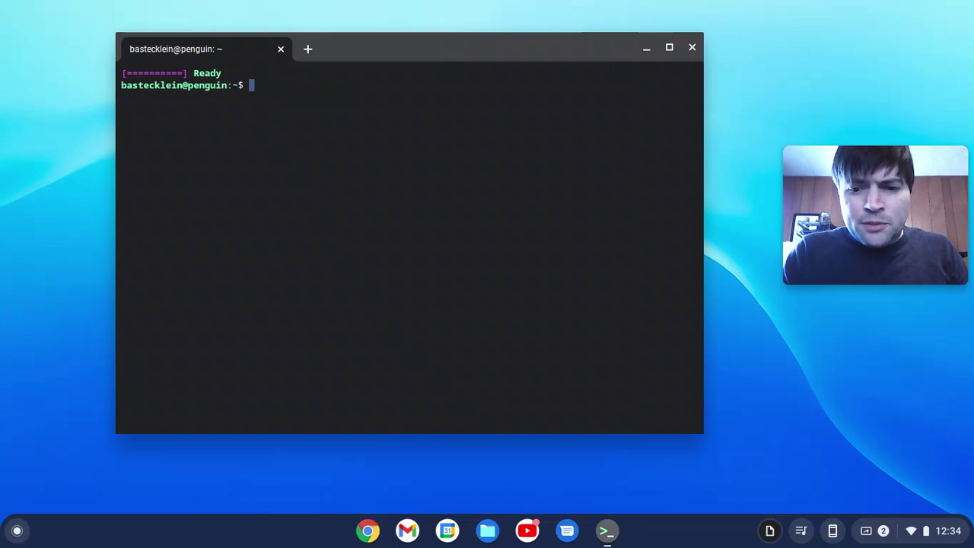
text(apt)
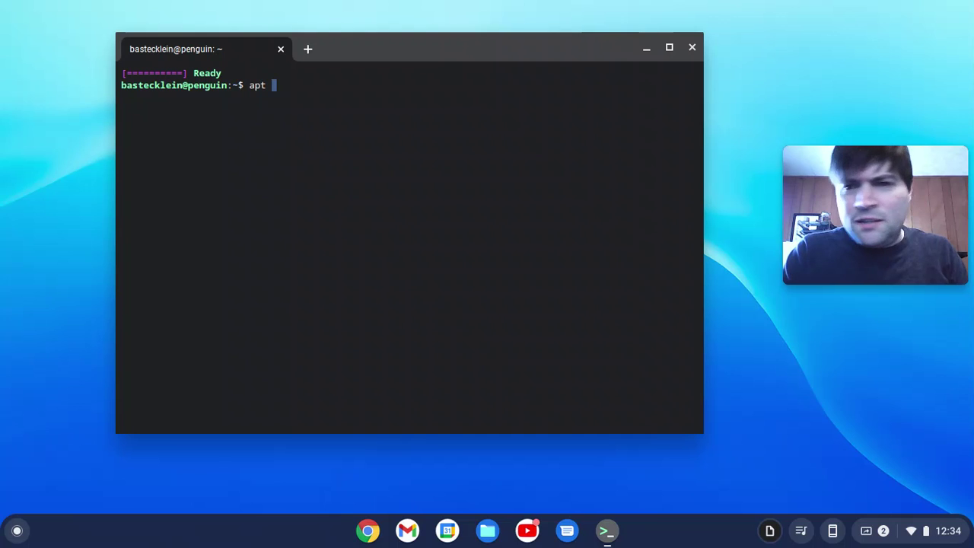
key(BackSpace)
key(BackSpace)
key(BackSpace)
key(BackSpace)
text(sudo)
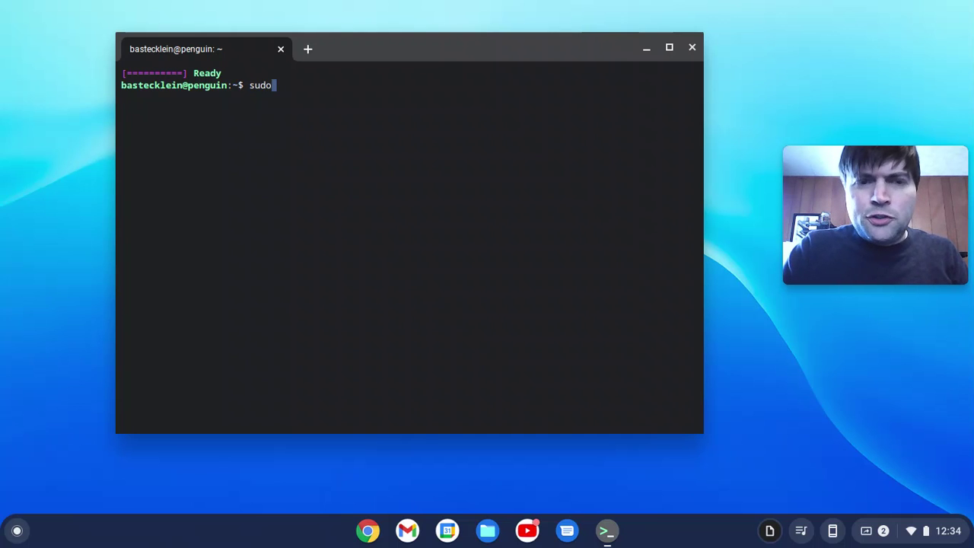
text( apt install )
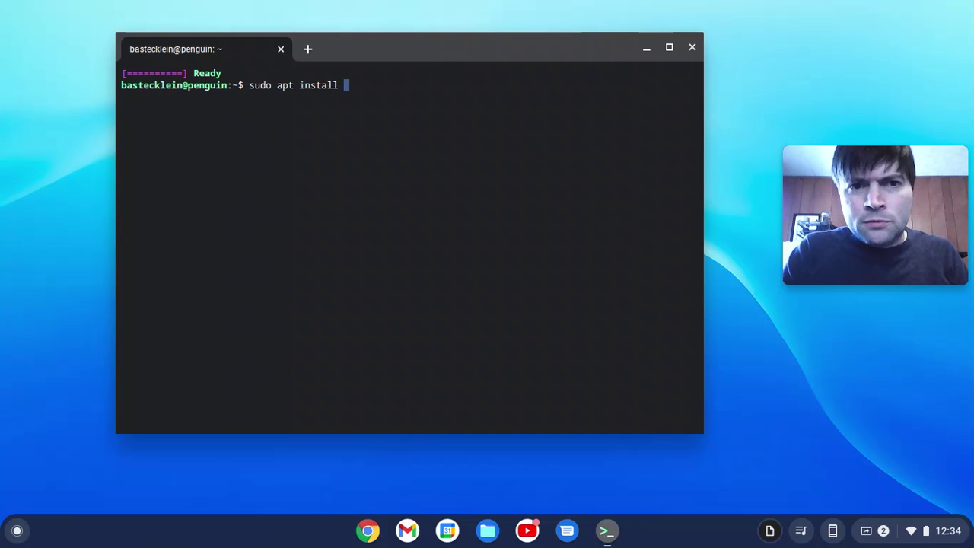
text(libreoffice)
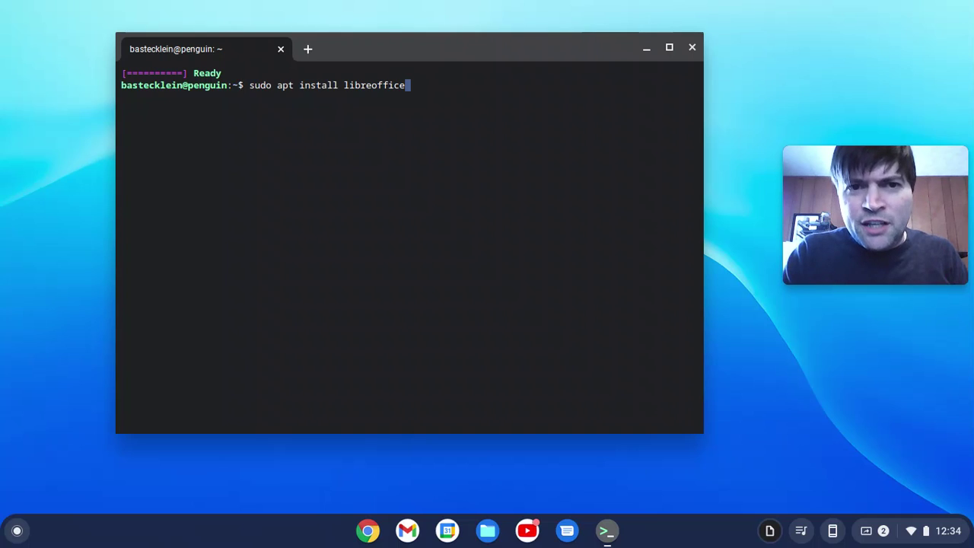
key(Return)
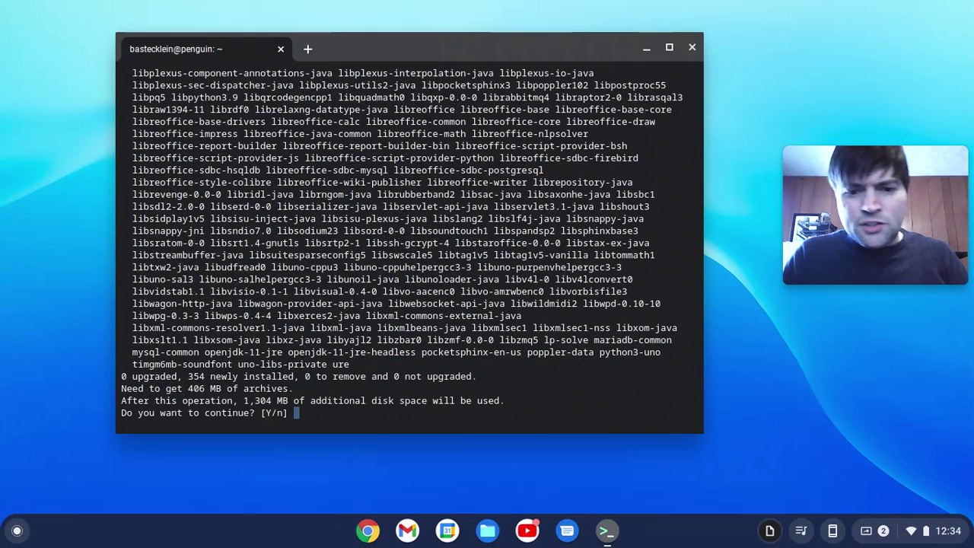
Answer y at the Y/n prompt so apt starts downloading the LibreOffice packages
text(y)
key(Return)
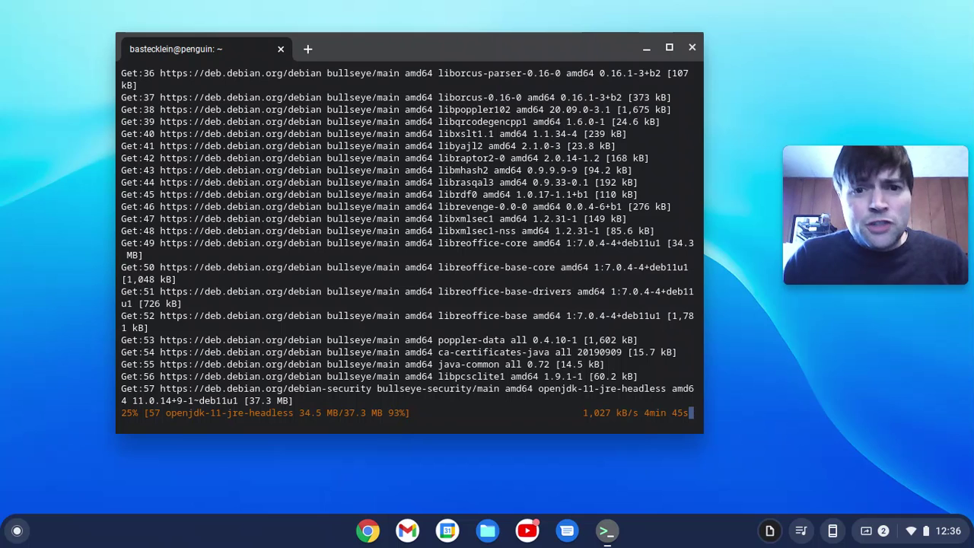
Open a Chrome window, drag it left over the terminal, and show the recorder extension's controls
click(368, 530)
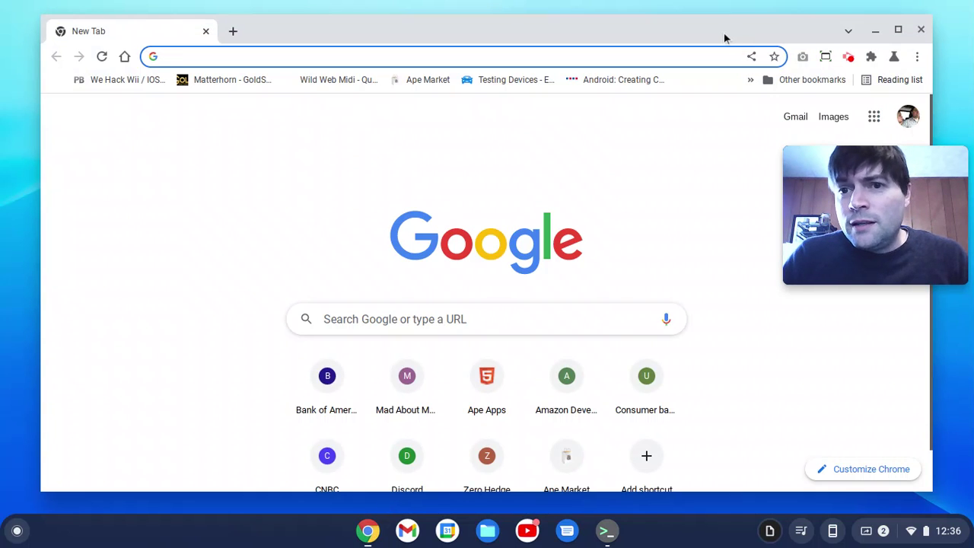
drag(724, 33, 526, 40)
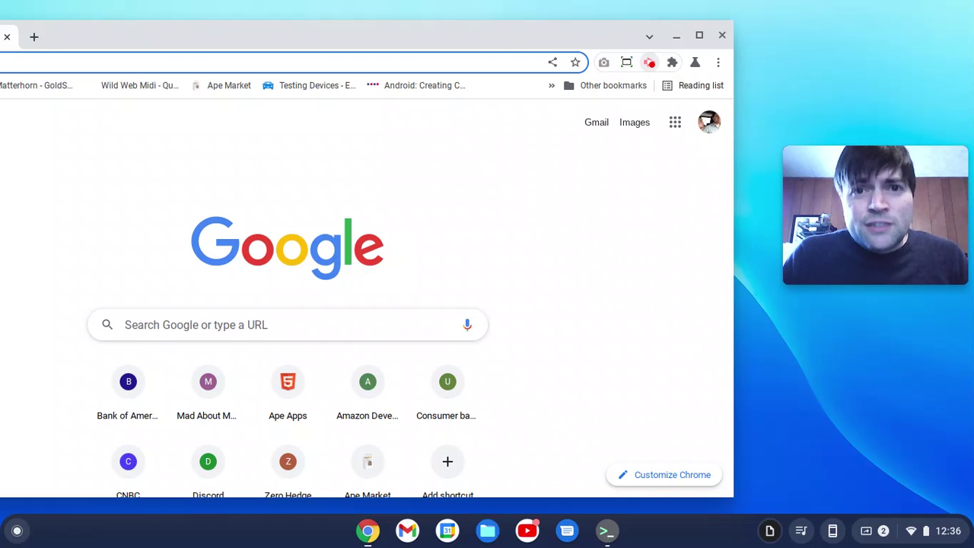
click(649, 63)
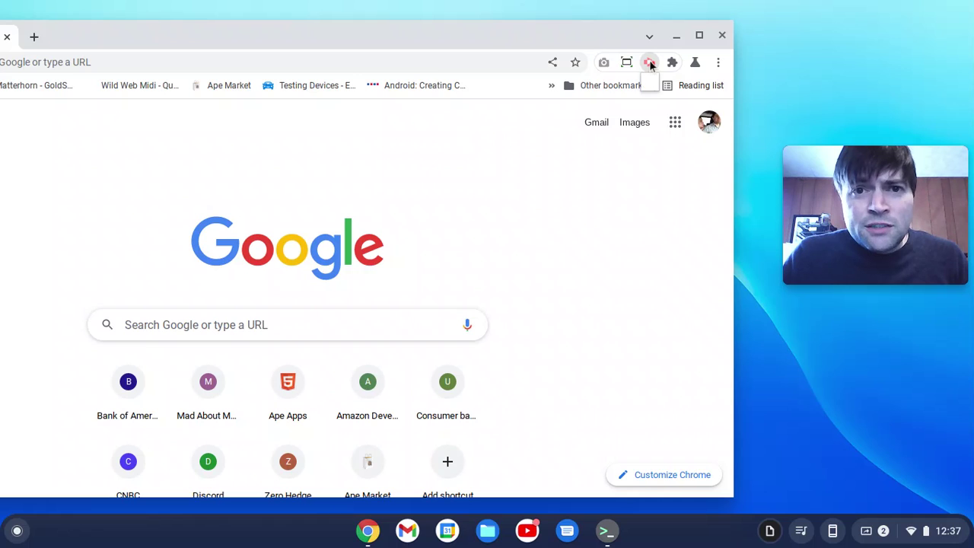